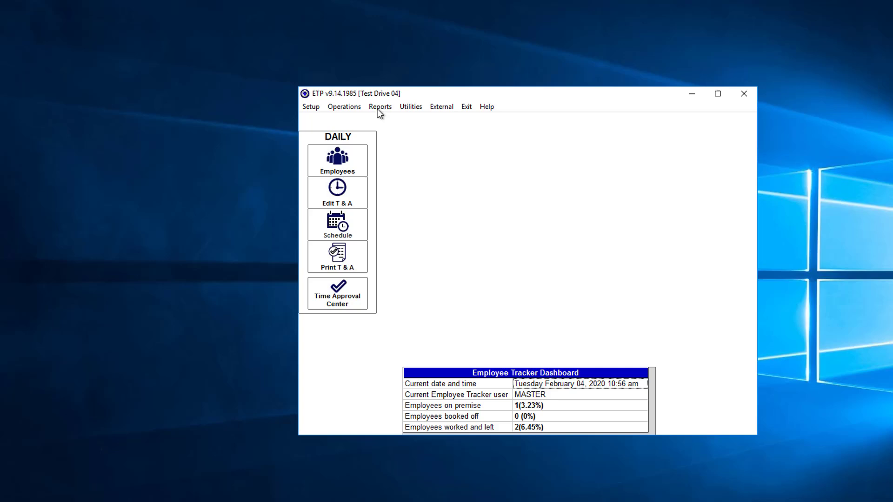
Step: Open the Employee Schedules report from the schedule reports
left_click(325, 126)
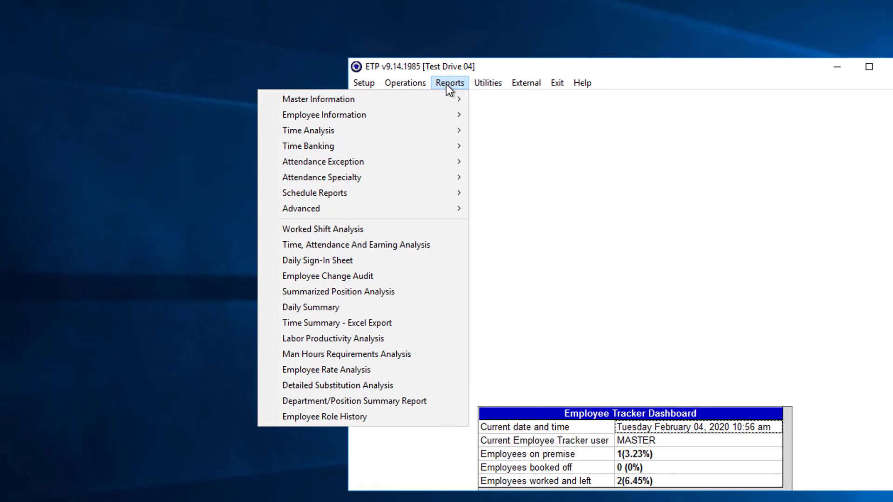
mouse_move(348, 191)
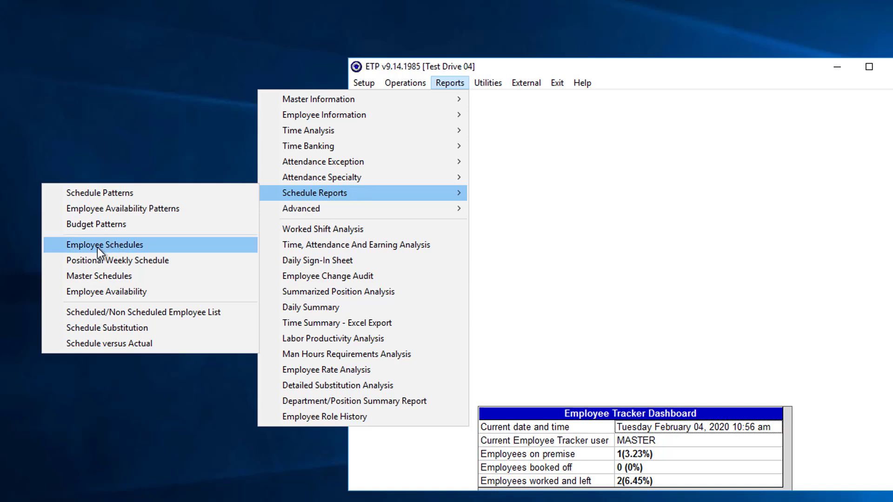
left_click(85, 248)
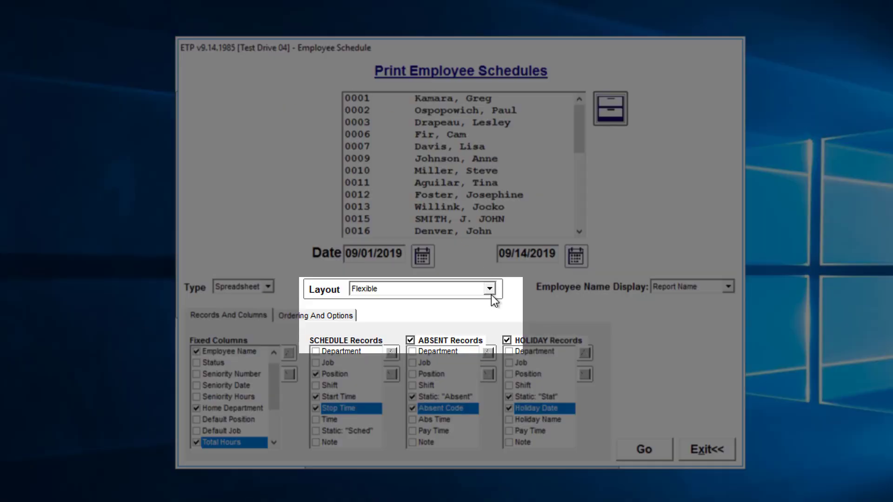
Step: Choose the Flexible layout for the employee schedule report and show its records and columns settings
left_click(490, 290)
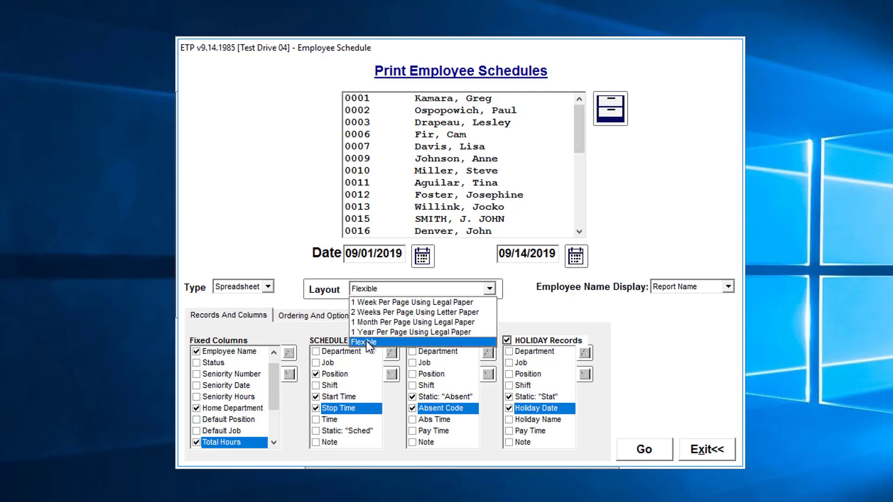
left_click(367, 341)
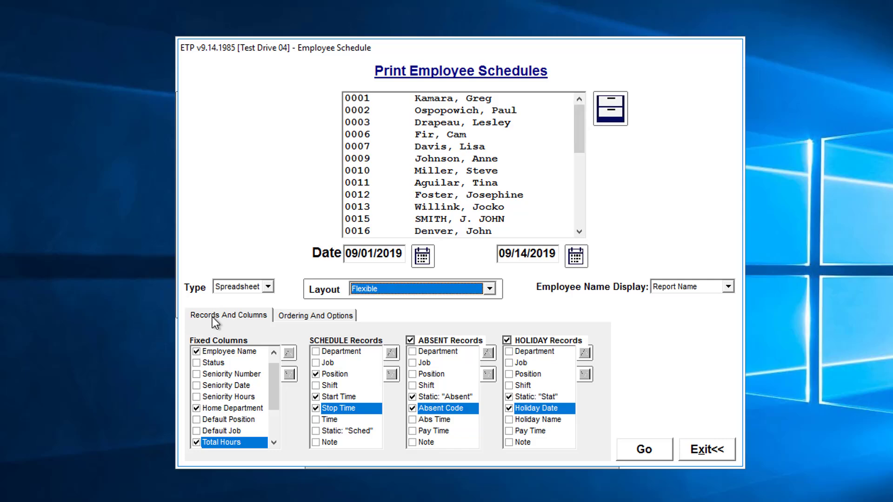
left_click(211, 350)
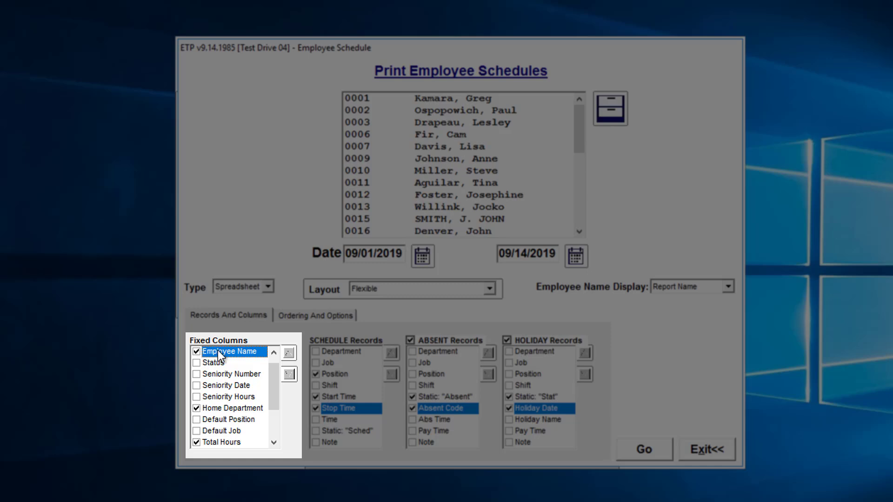
Step: Uncheck Home Department among the fixed columns and select the Total Hours column
left_click(198, 408)
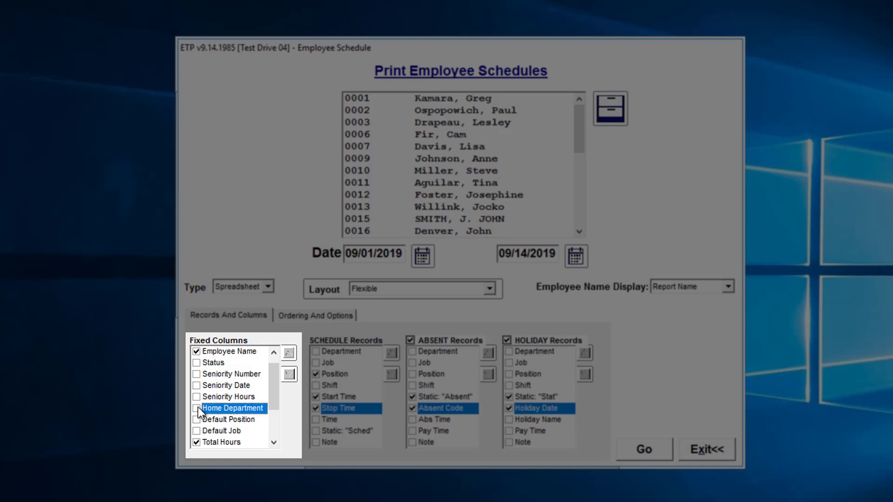
scroll(197, 407, "down", 1)
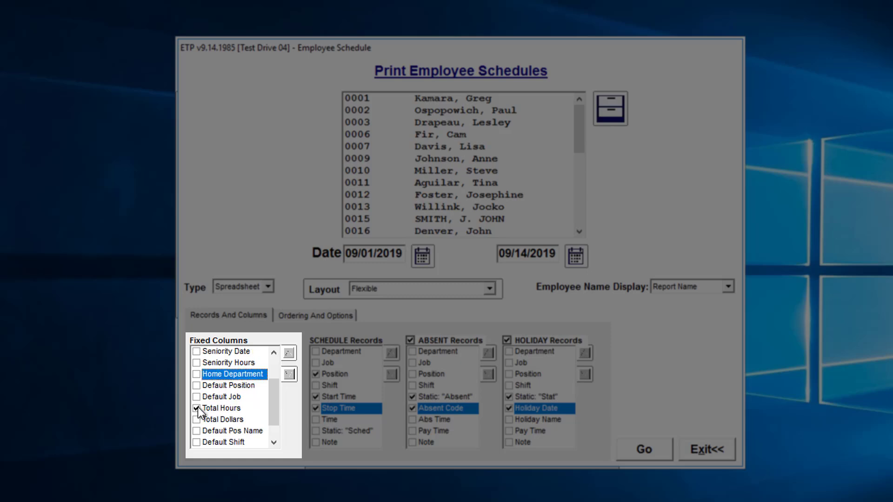
left_click(197, 408)
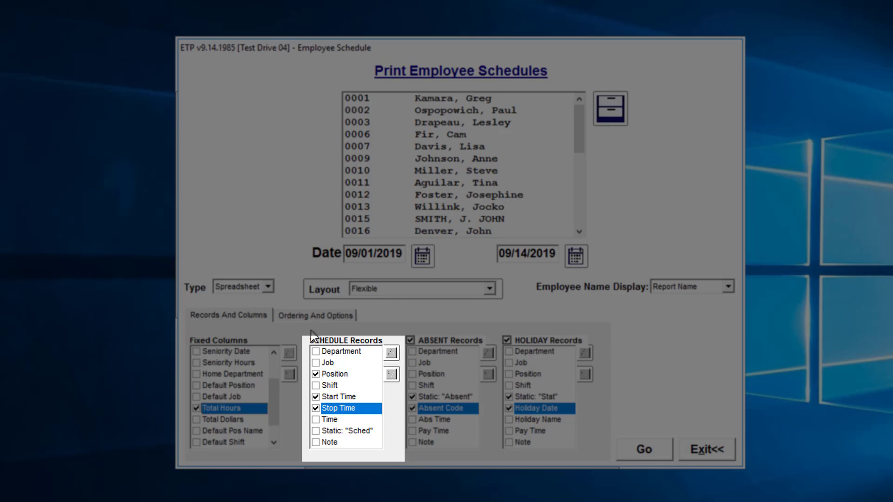
Step: Try toggling the Department column on and off in the schedule records columns
left_click(318, 352)
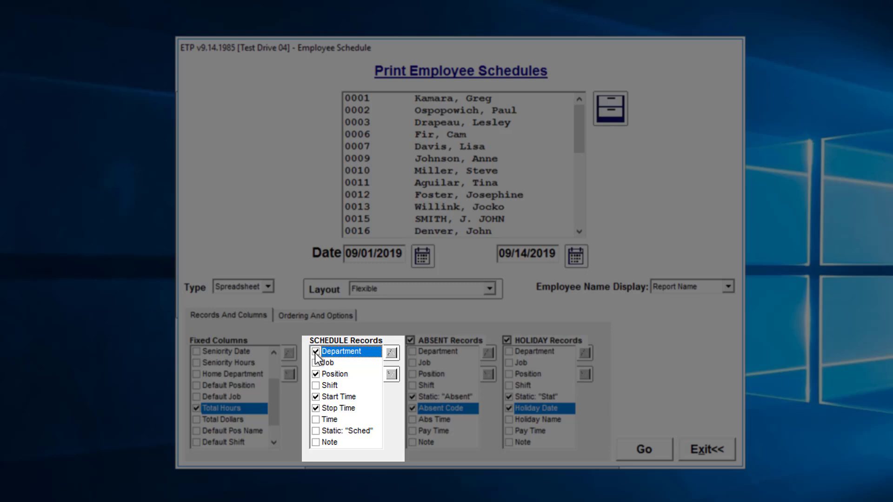
left_click(317, 353)
left_click(348, 408)
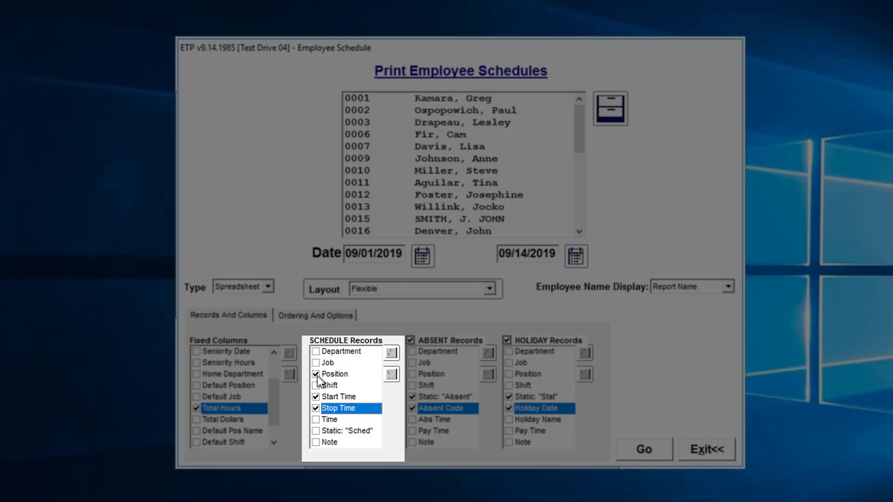
left_click(329, 375)
left_click(330, 353)
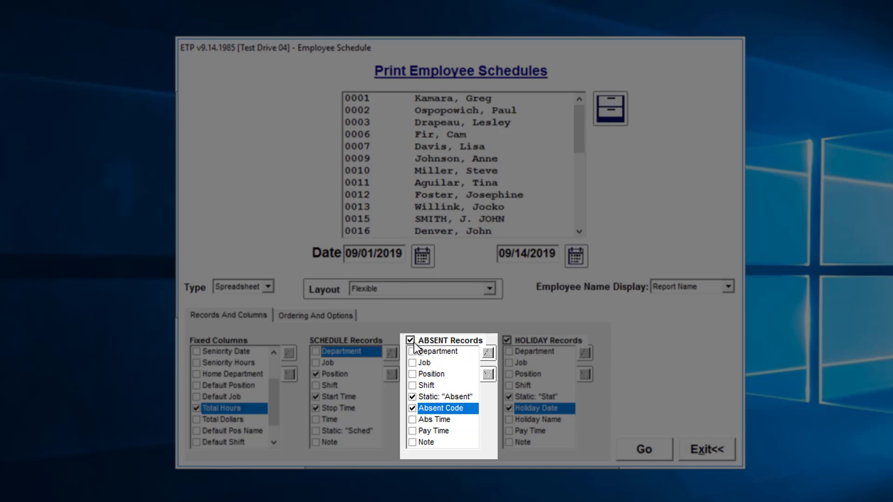
Step: Try toggling the Absent Records group and its Abs Time, Pay Time and Note columns
left_click(411, 341)
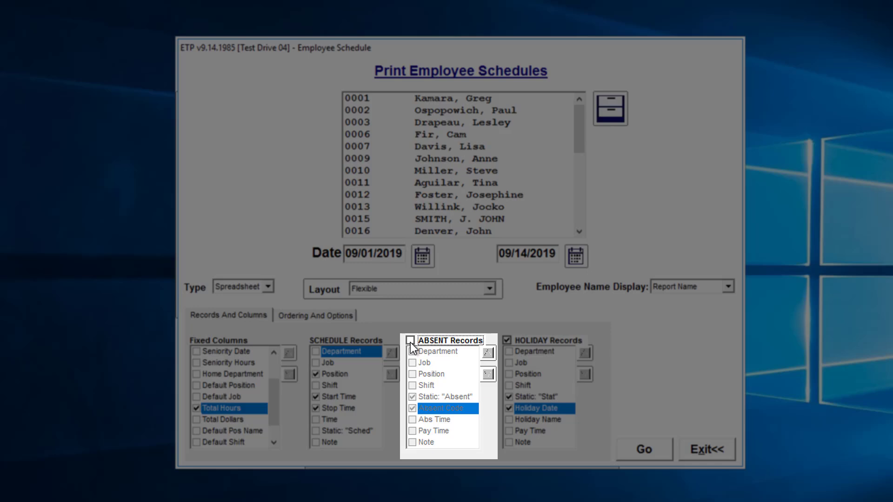
left_click(410, 340)
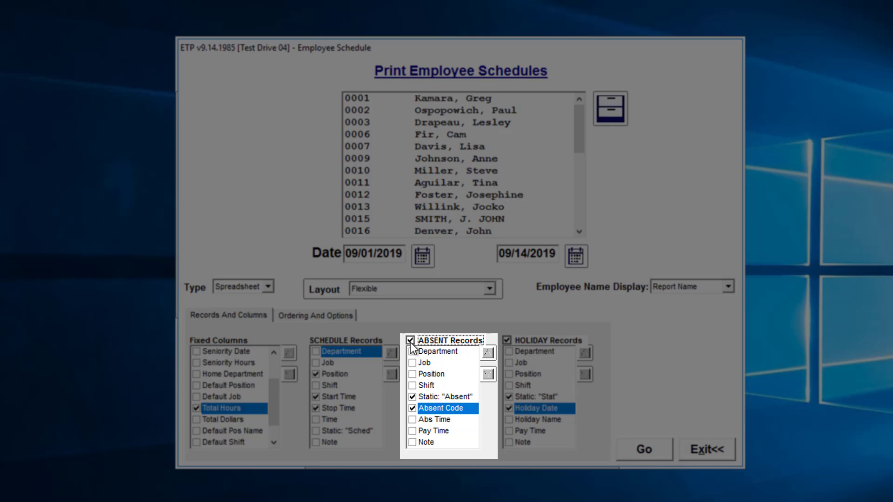
left_click(412, 420)
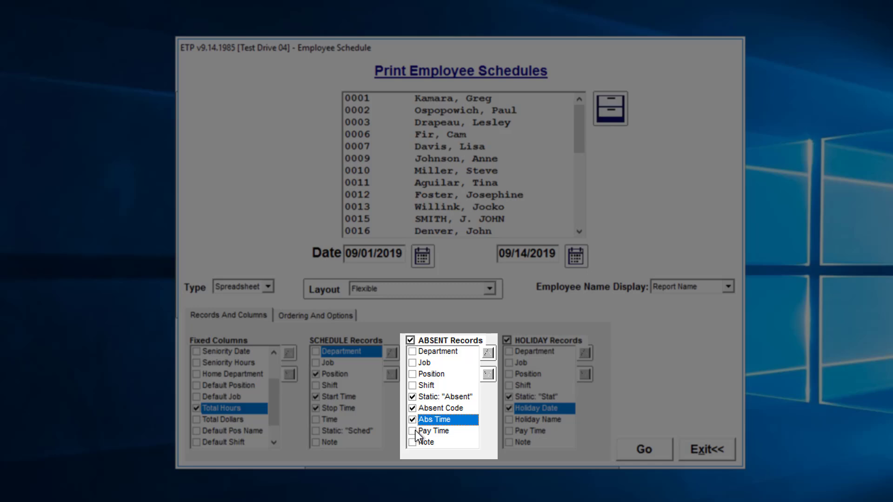
left_click(414, 431)
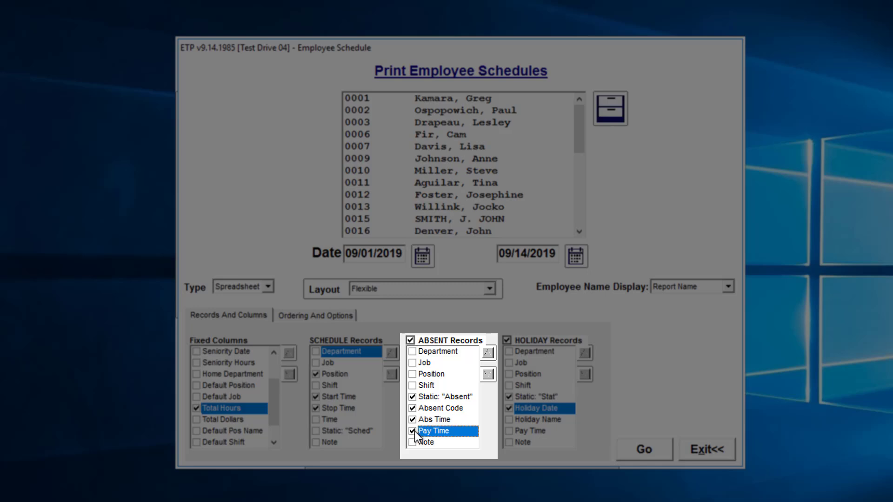
left_click(414, 423)
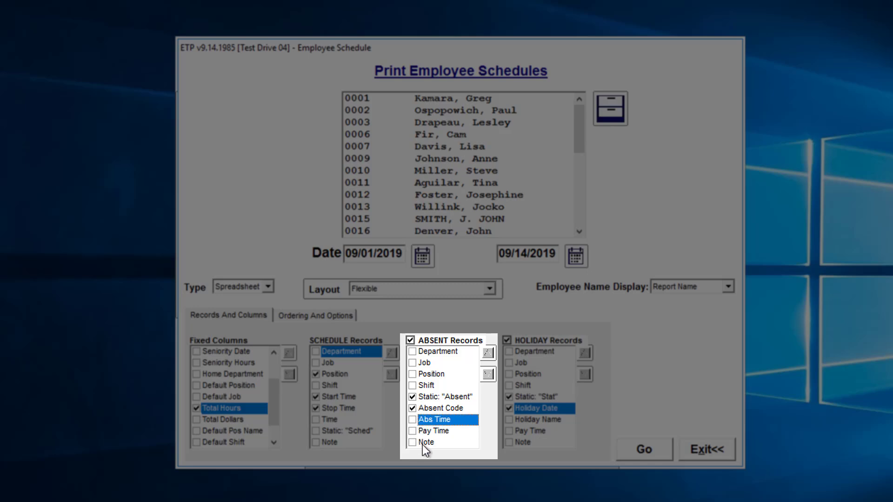
left_click(414, 443)
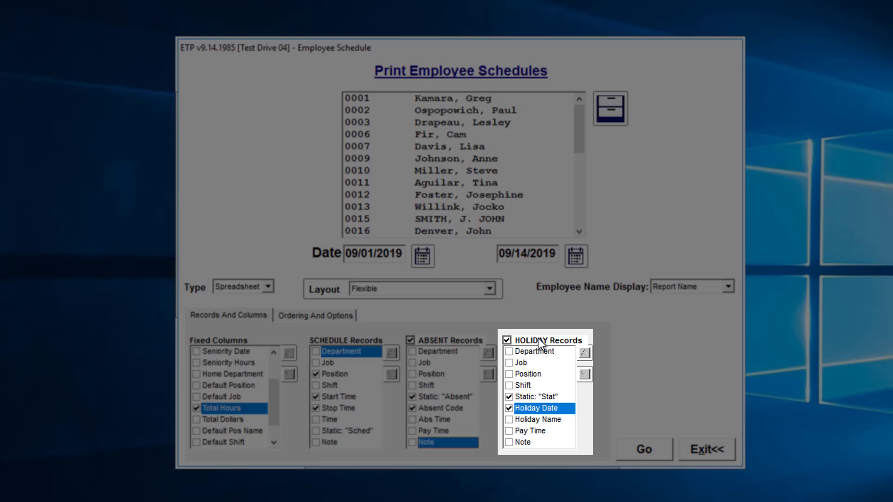
Step: In the holiday records, uncheck the Static "Stat" and Holiday Date columns and check Holiday Name
left_click(509, 397)
left_click(508, 409)
left_click(509, 420)
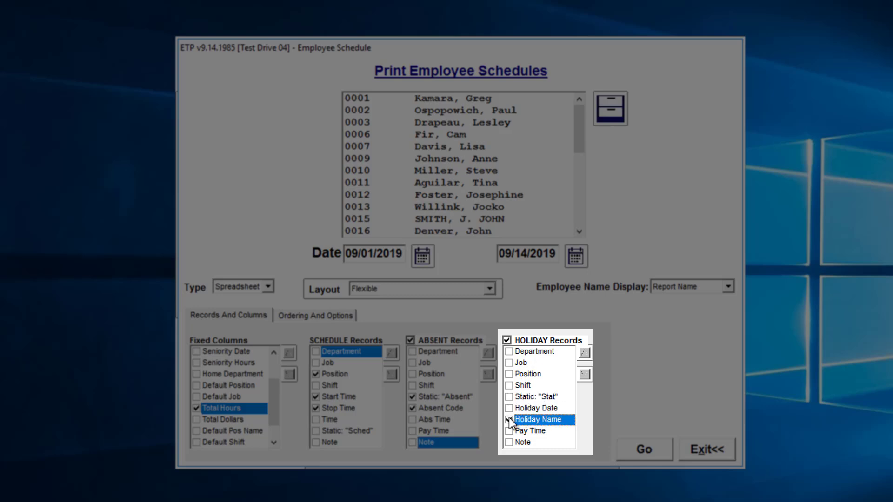
left_click(539, 408)
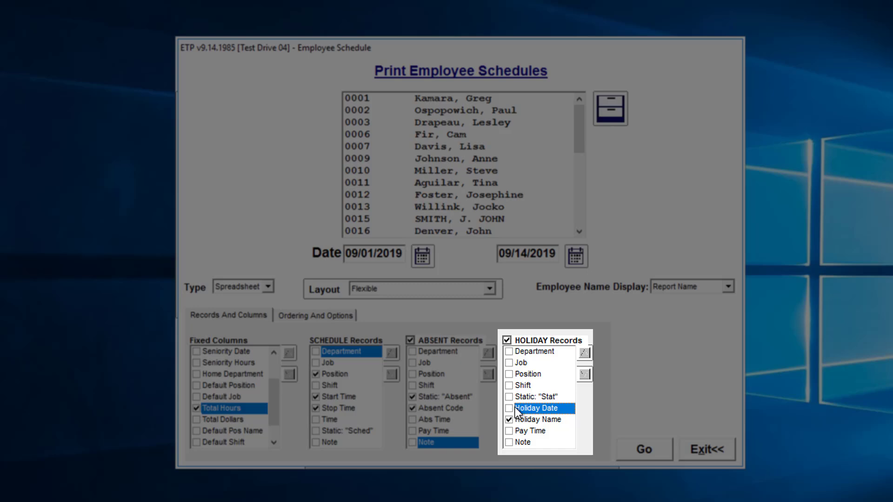
left_click(523, 421)
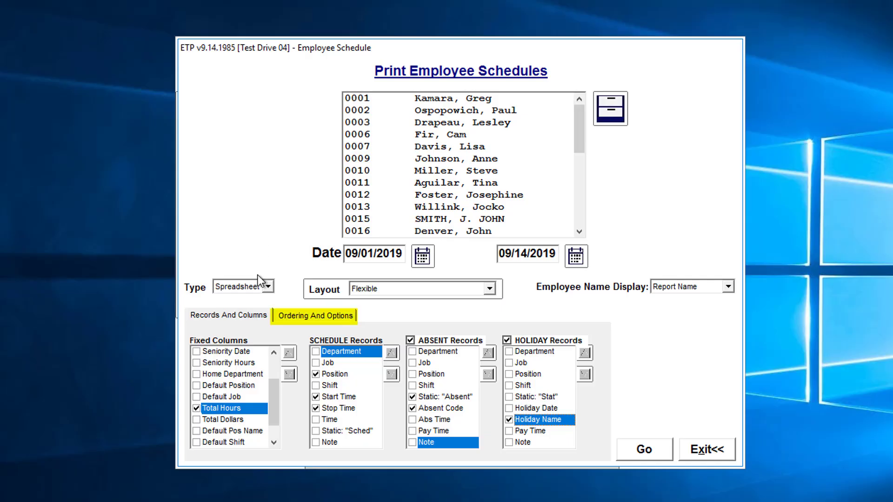
Step: Set the report order to Employee Name in the ordering options
left_click(305, 317)
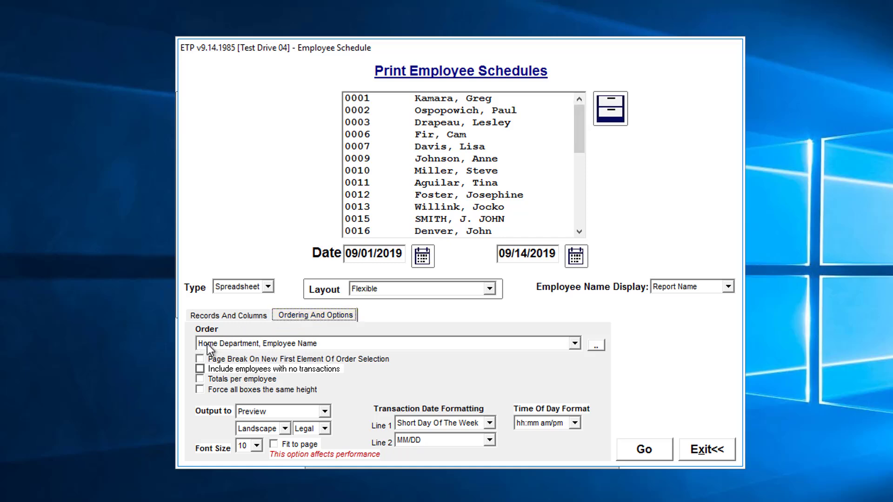
left_click(574, 345)
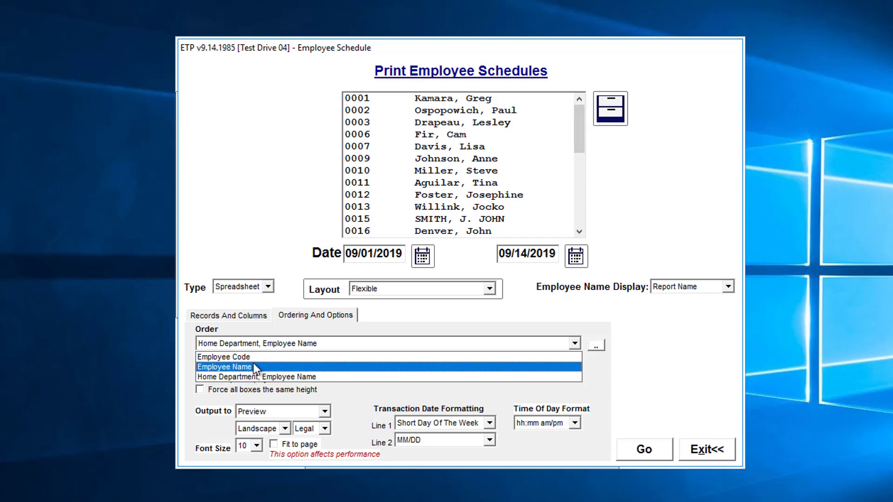
left_click(207, 369)
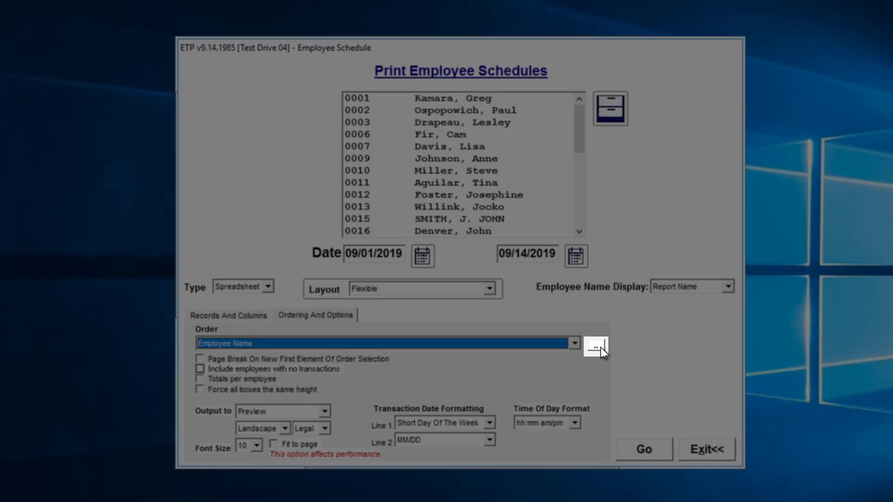
Step: Add a new employee schedule order, checking Worked Position and moving it to the top of the list
left_click(596, 346)
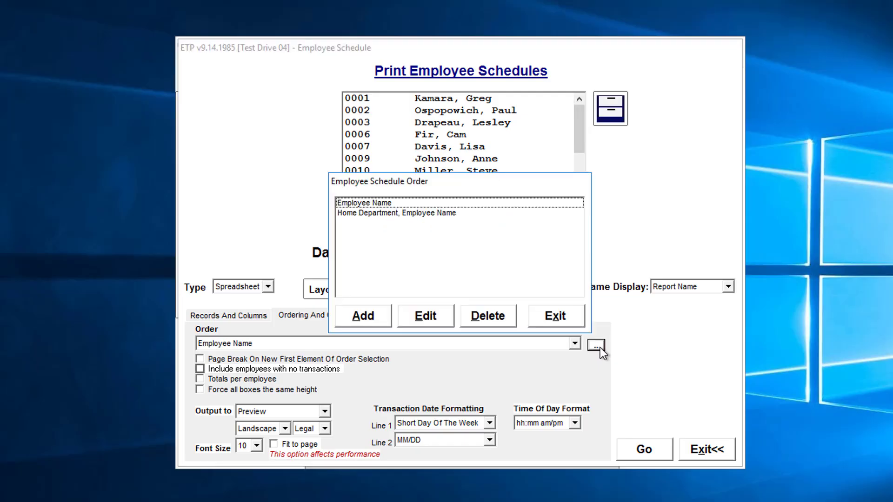
left_click(361, 318)
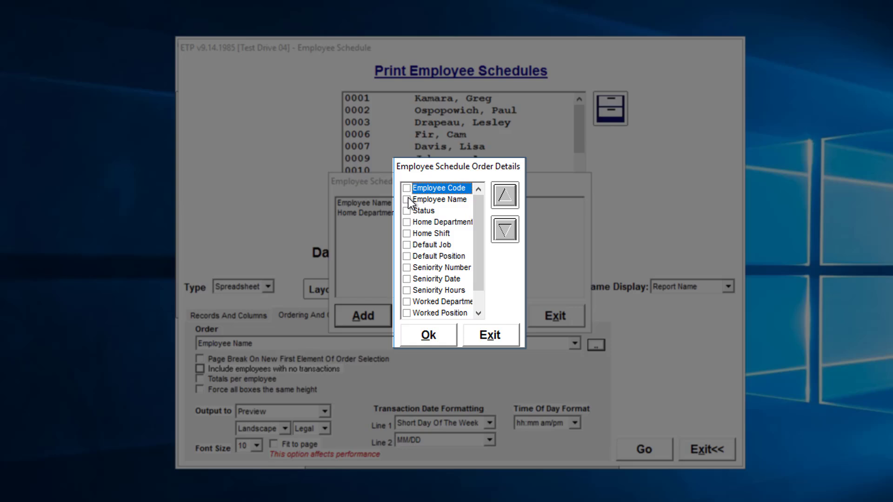
scroll(440, 284, "down", 1)
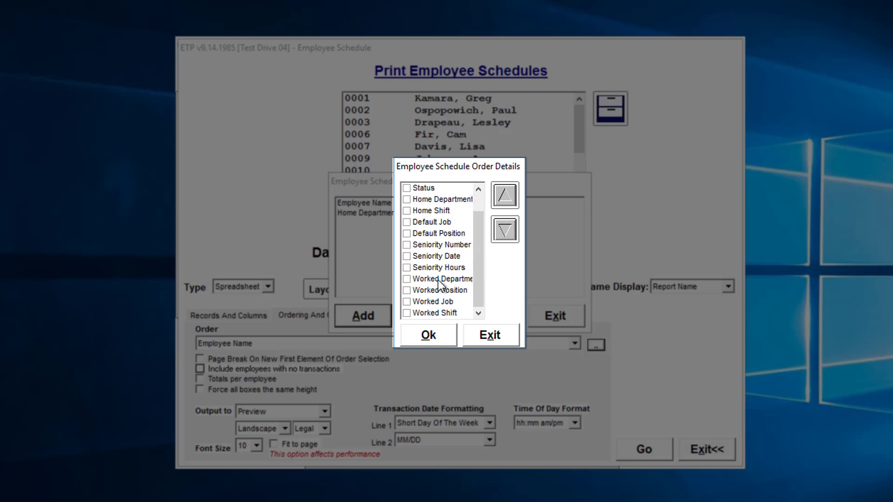
left_click(405, 291)
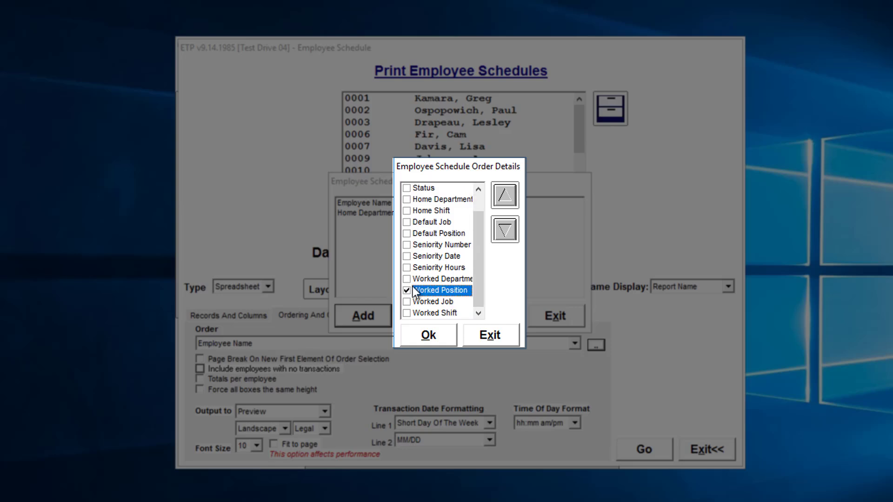
left_click(505, 194)
left_click(505, 195)
left_click(505, 194)
left_click(505, 194)
left_click(505, 194)
left_click(505, 194)
left_click(504, 194)
left_click(505, 194)
left_click(505, 195)
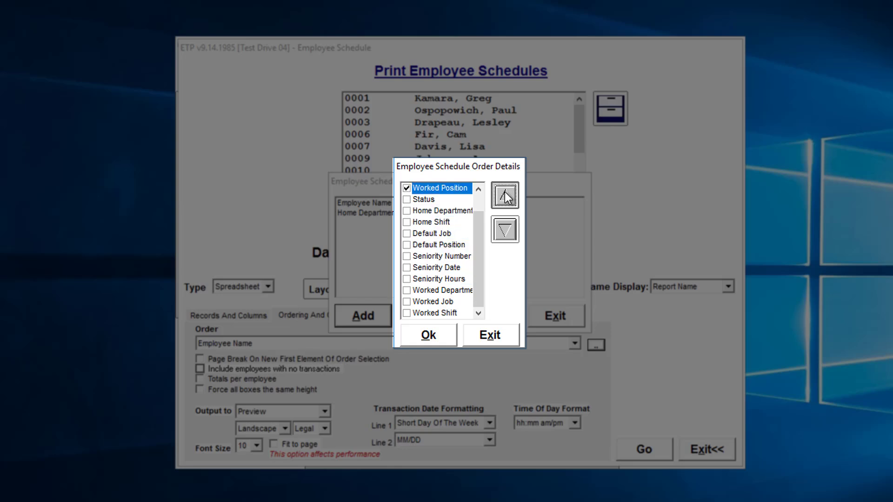
left_click(505, 195)
left_click(505, 194)
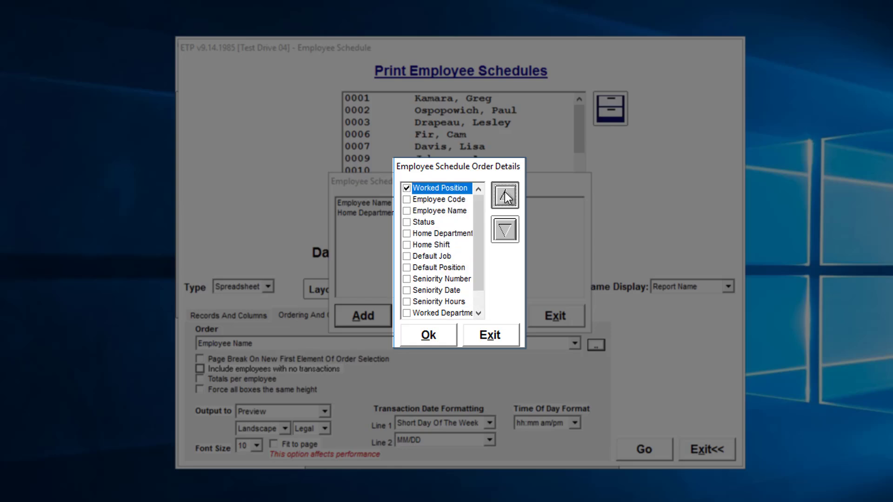
Step: Check Employee Name in the new order and move Worked Position down below Status
left_click(405, 212)
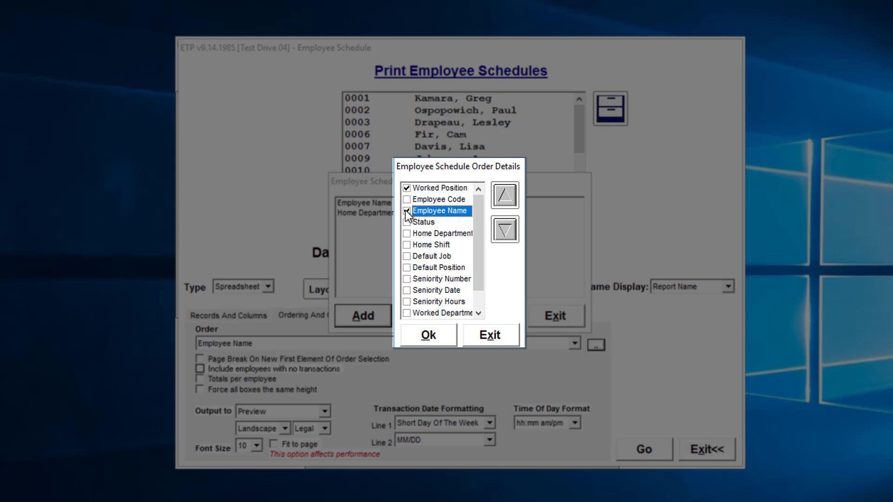
left_click(420, 189)
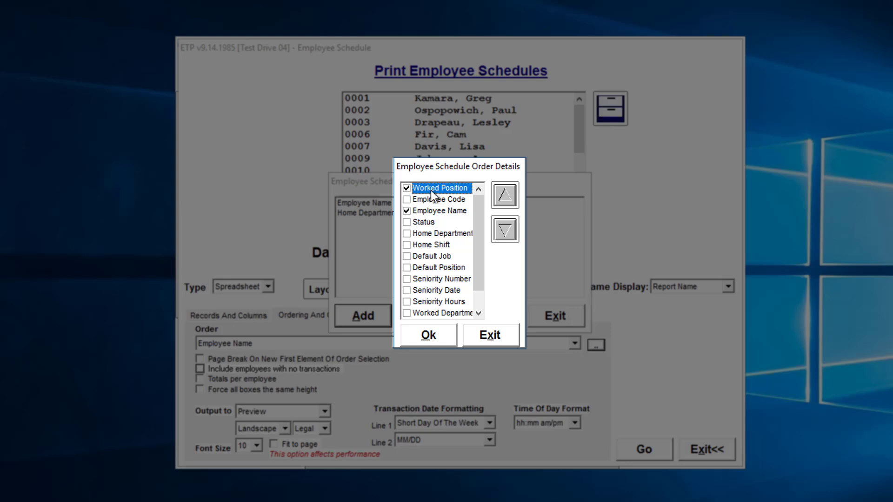
left_click(432, 211)
left_click(434, 189)
left_click(504, 230)
left_click(505, 231)
left_click(505, 230)
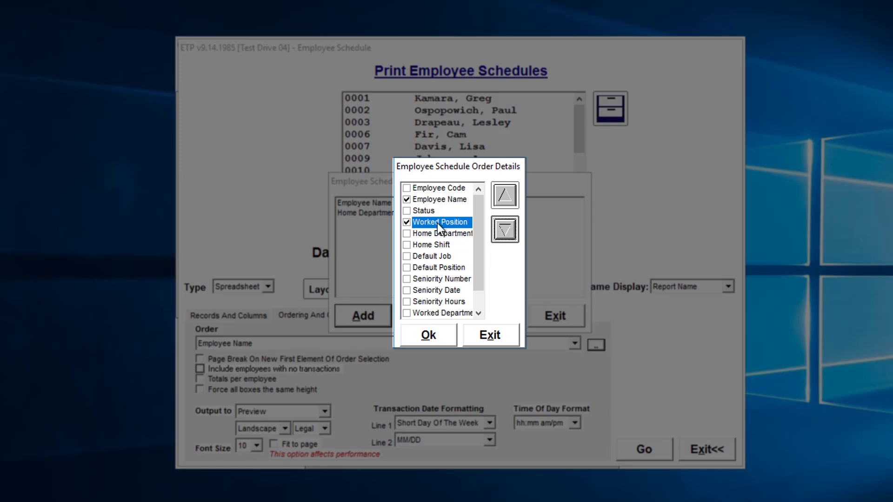
left_click(431, 201)
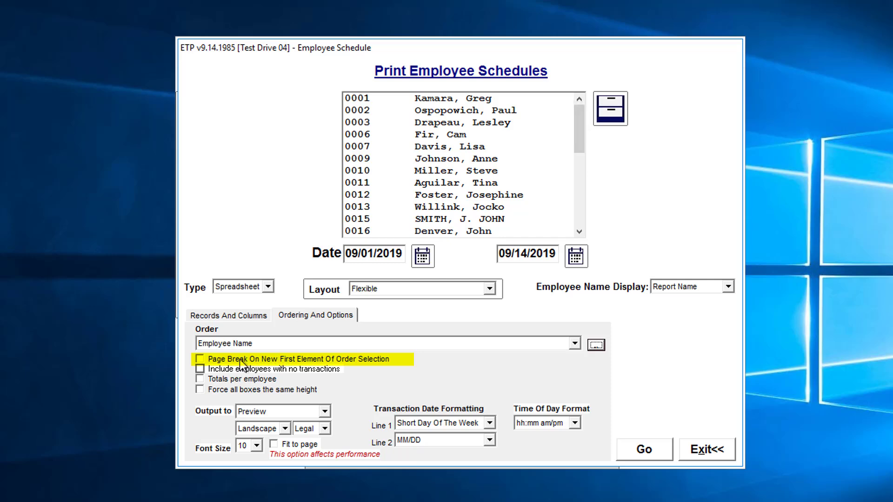
Step: Enable a page break on each new first element of the order selection
left_click(200, 358)
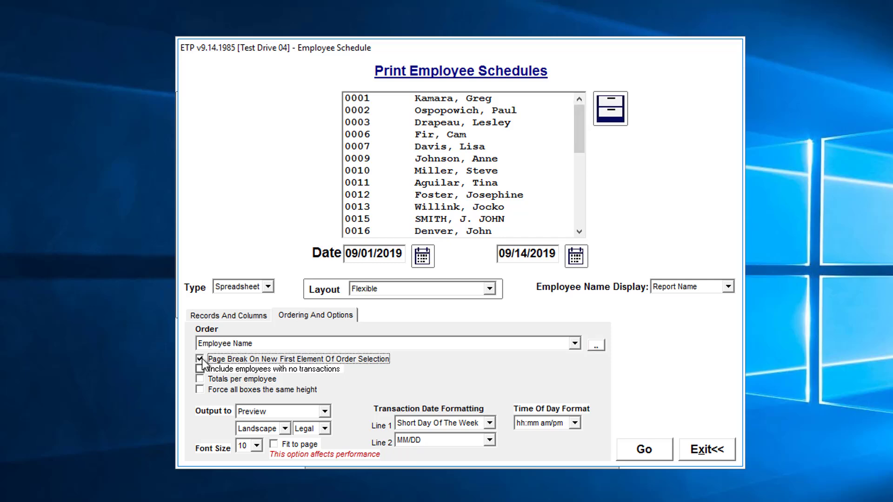
left_click(281, 339)
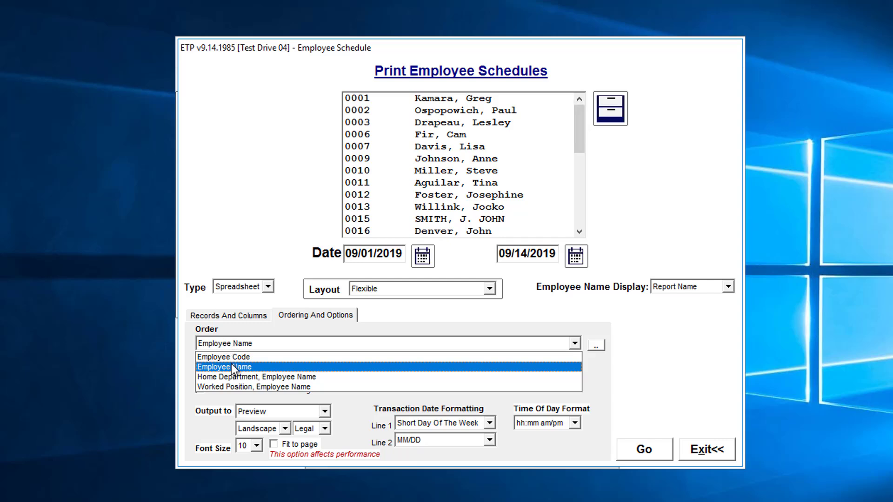
left_click(238, 387)
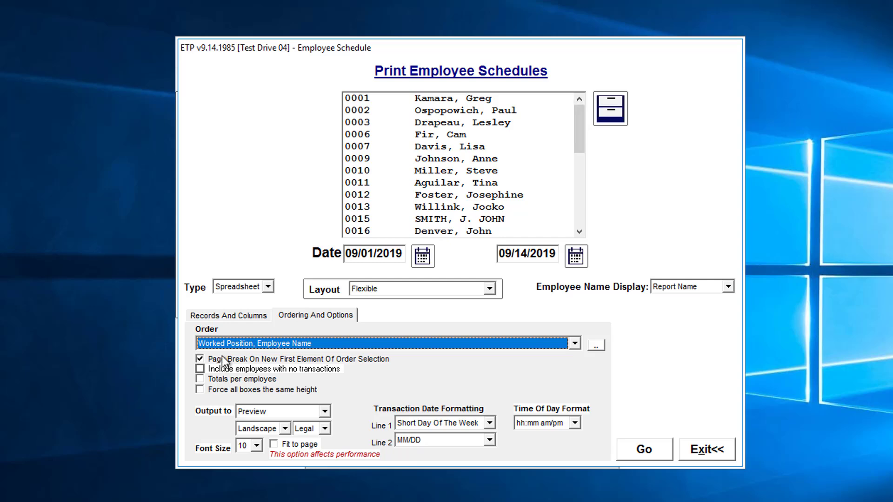
left_click(234, 345)
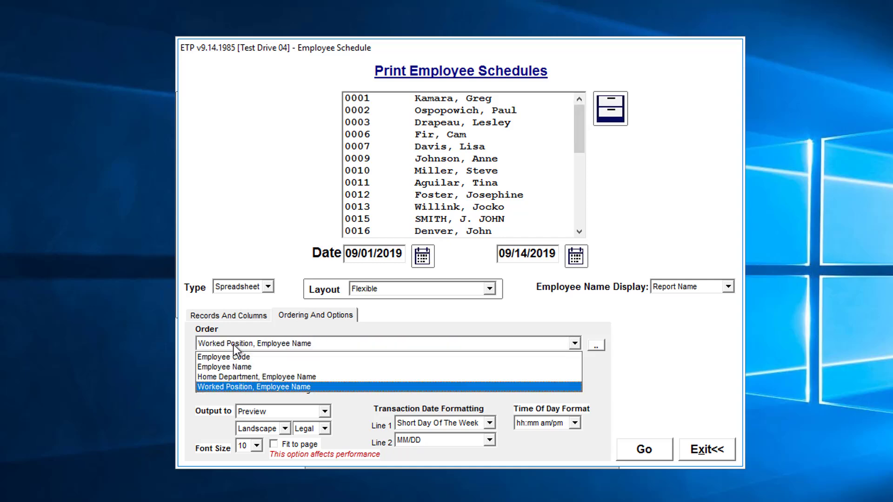
left_click(237, 367)
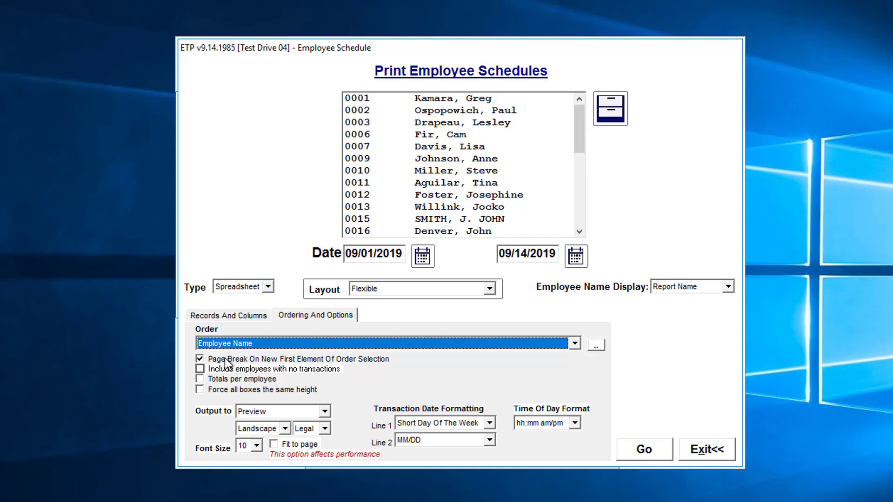
Step: Turn off the page break on new first order element and enable Totals per employee
left_click(226, 358)
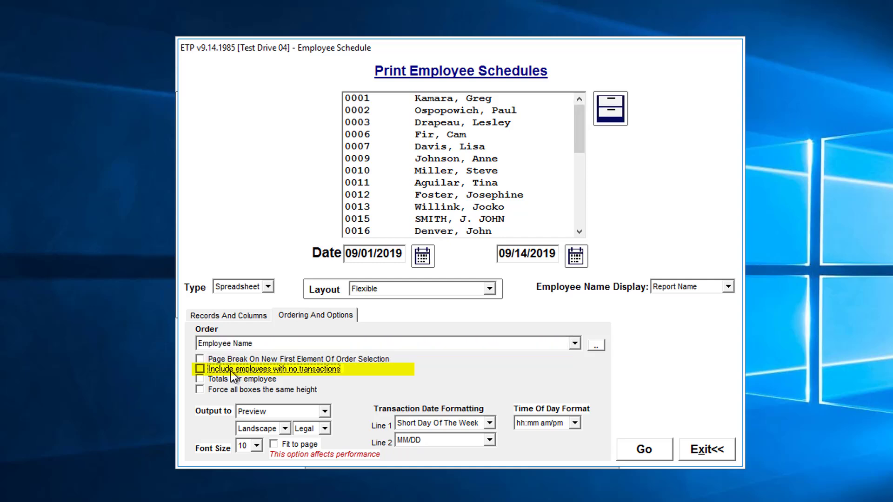
left_click(230, 369)
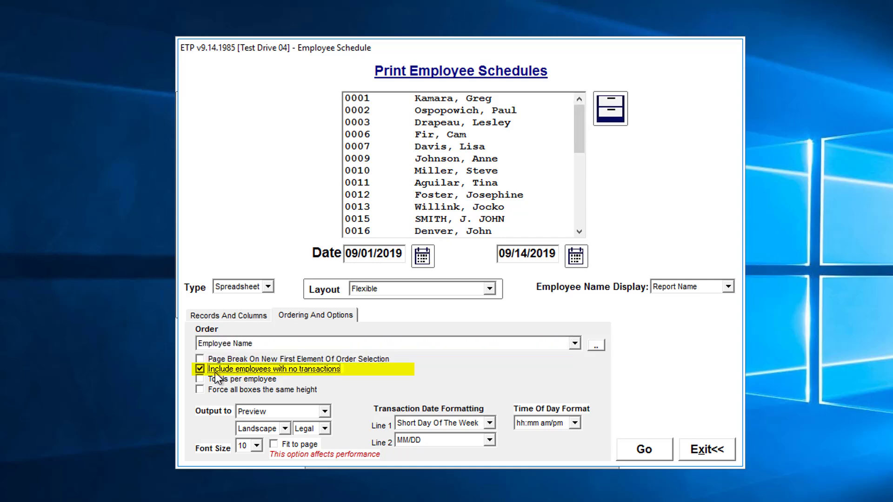
left_click(285, 369)
left_click(251, 379)
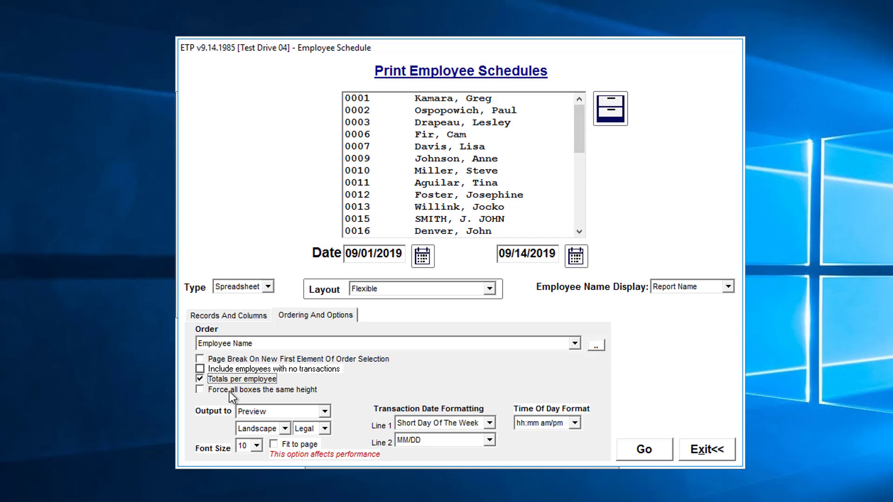
Step: Set transaction date formatting Line 1 to Short Day Of The Week and Line 2 to MM/DD
left_click(489, 423)
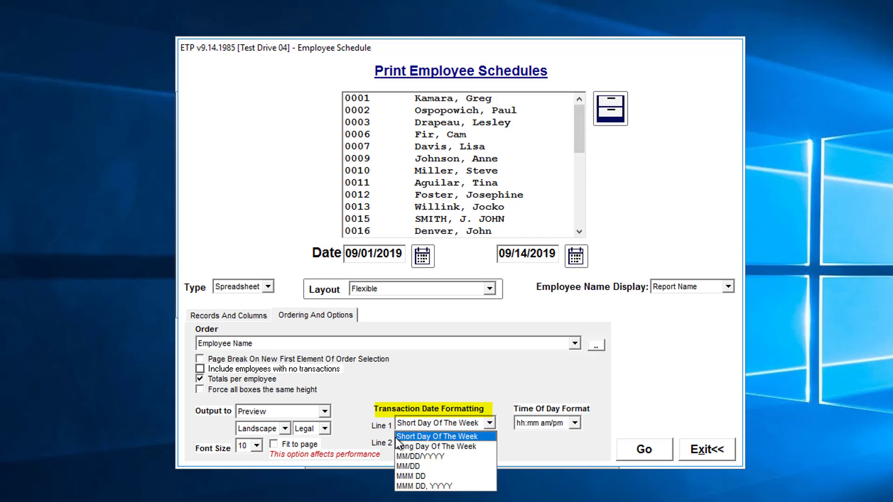
left_click(456, 436)
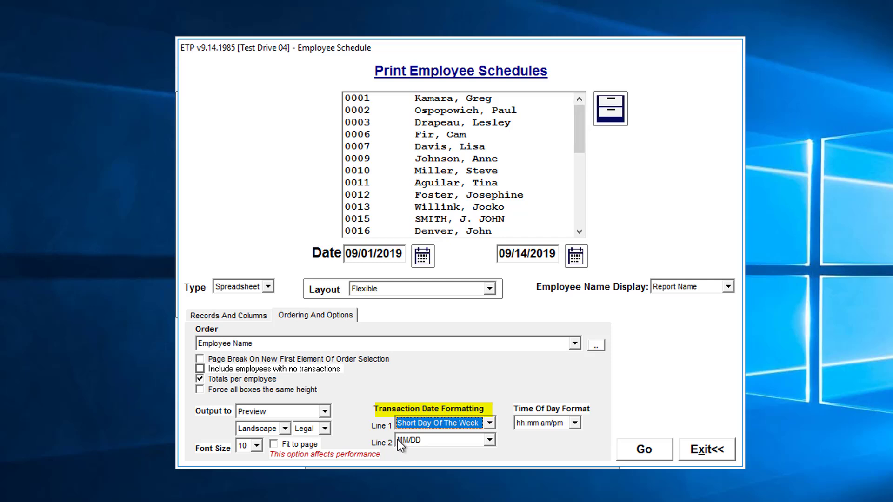
left_click(490, 441)
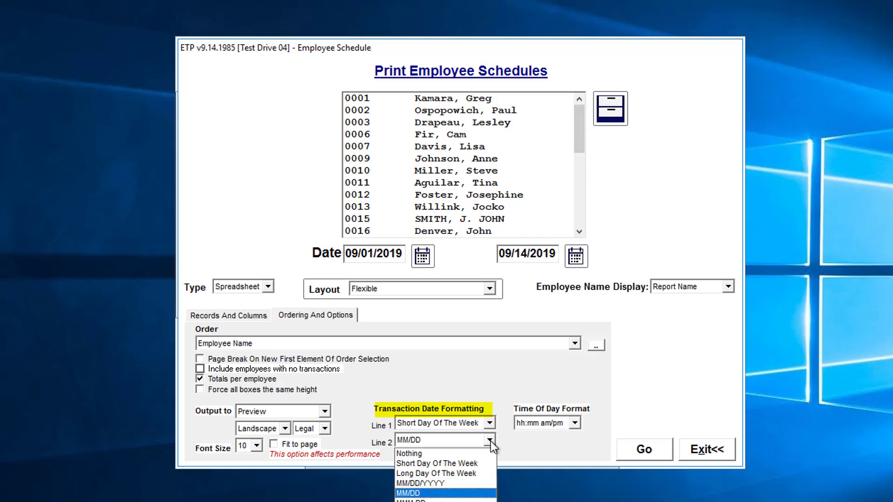
left_click(490, 441)
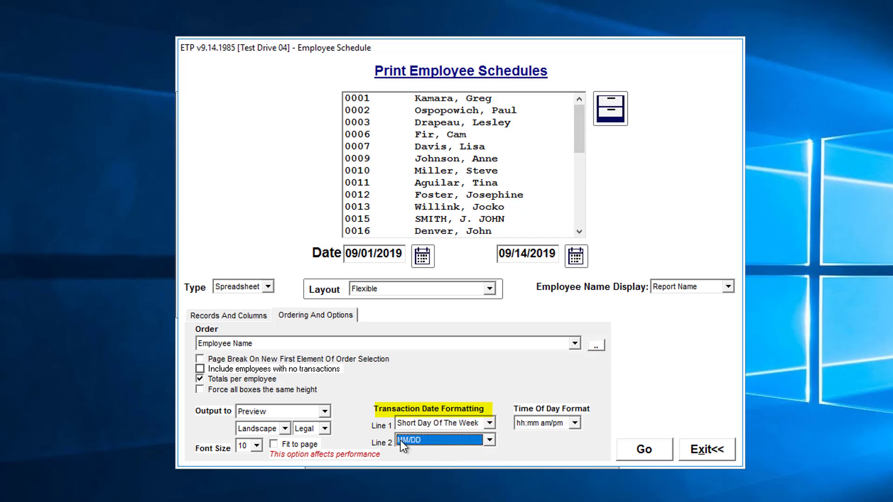
left_click(425, 440)
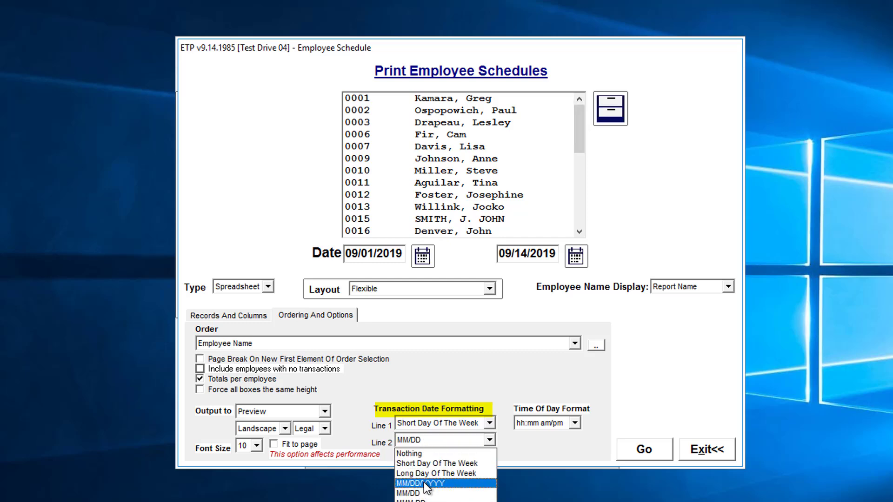
left_click(408, 493)
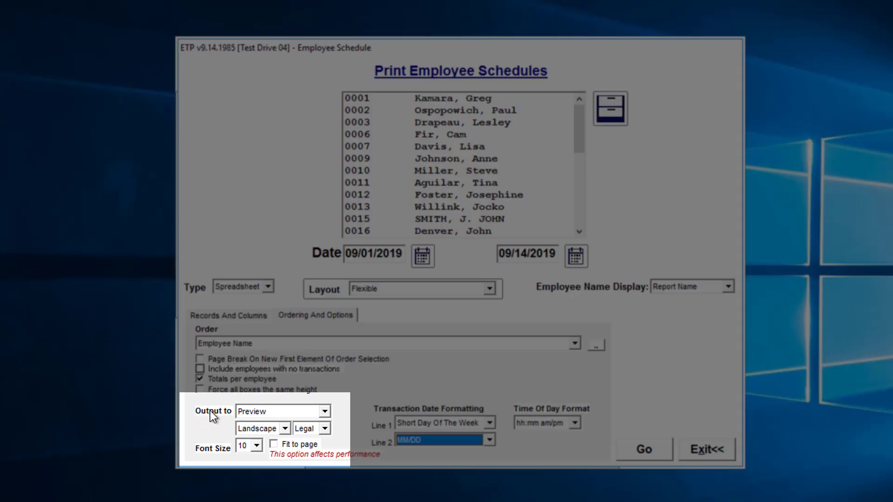
Step: Generate the Employee Schedules report to Preview for the 09/01/2019 to 09/14/2019 date range
left_click(325, 412)
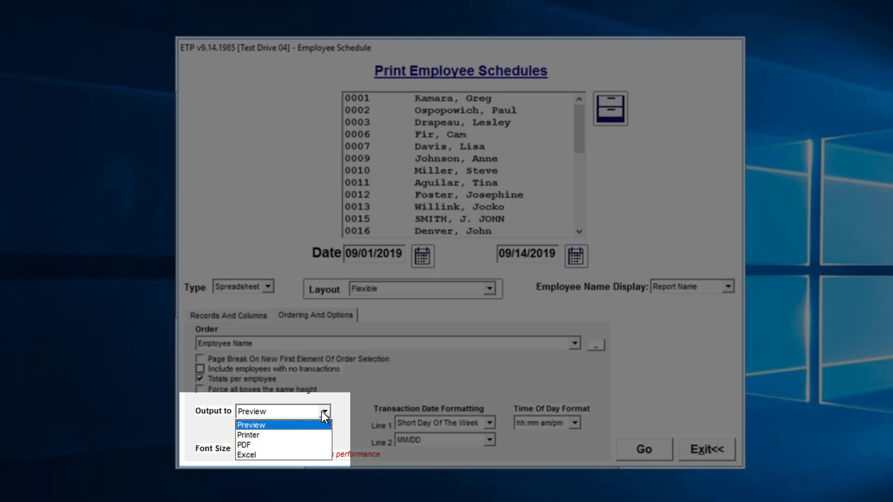
left_click(324, 412)
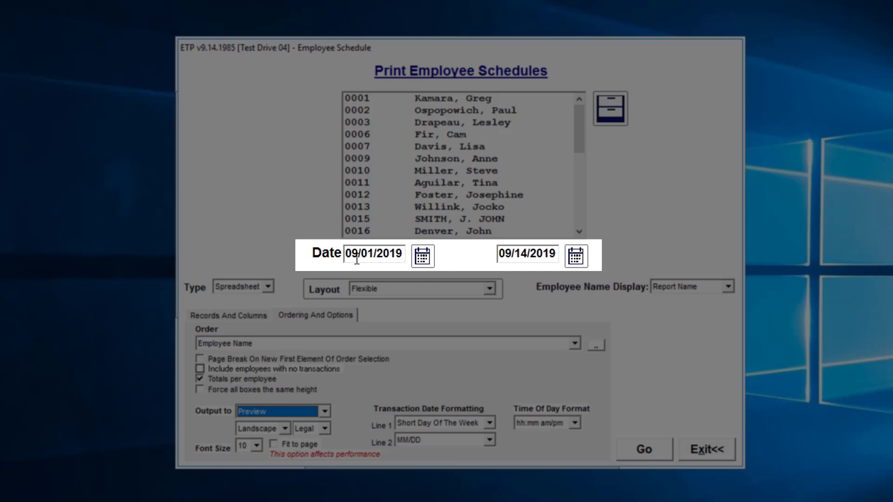
left_click(354, 259)
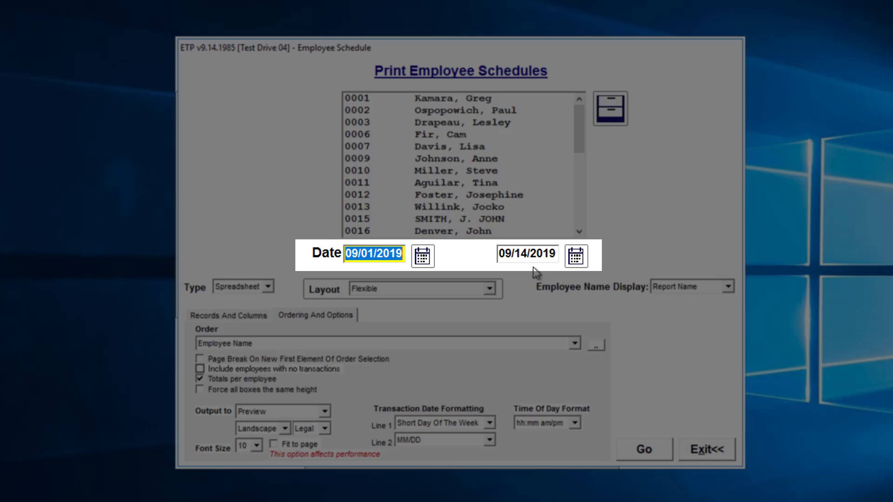
left_click(538, 256)
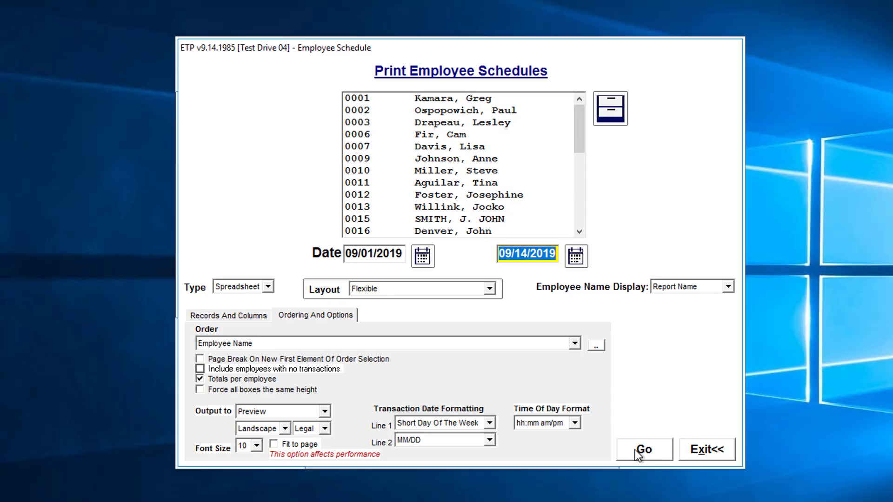
left_click(638, 454)
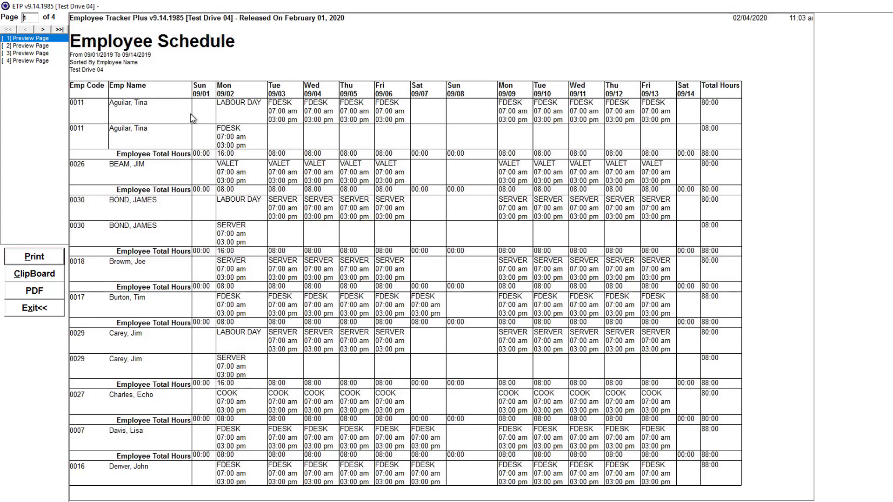
Step: Page through the report preview to its last page
left_click(43, 29)
left_click(42, 29)
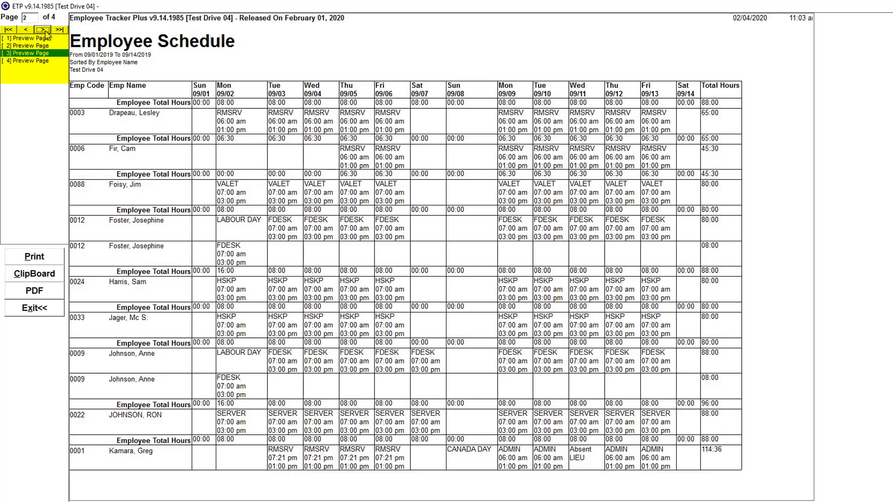
left_click(44, 30)
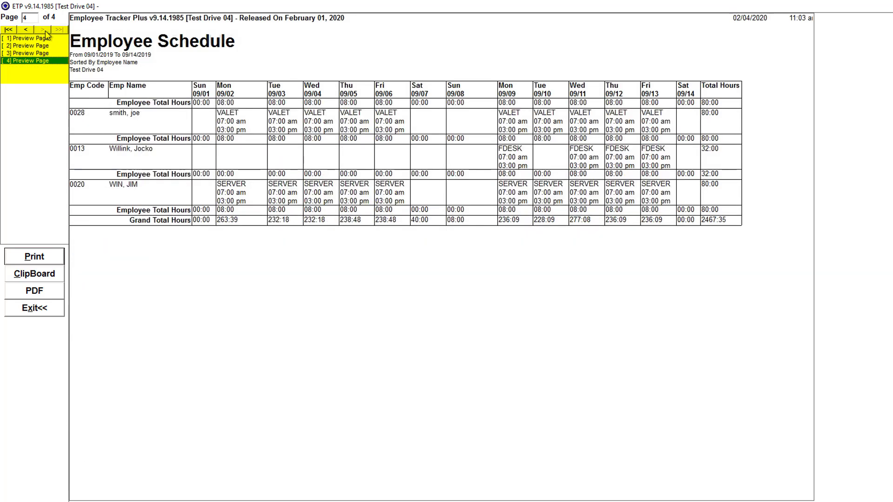